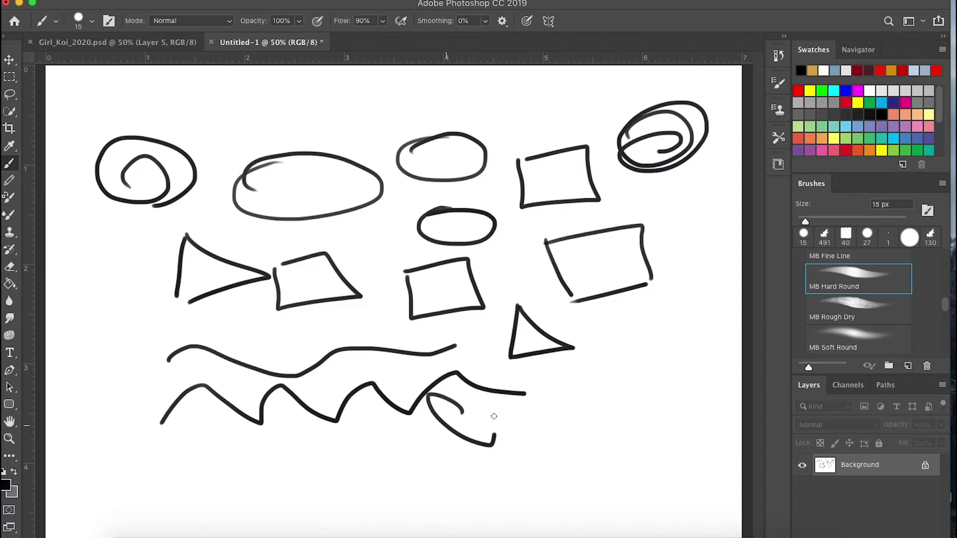
Step: Draw practice hearts and stars freehand in the free space around the existing shapes with the 15 px MB Hard Round brush
mouse_move(664, 380)
mouse_down()
mouse_move(636, 345)
mouse_move(676, 340)
mouse_move(661, 379)
mouse_up()
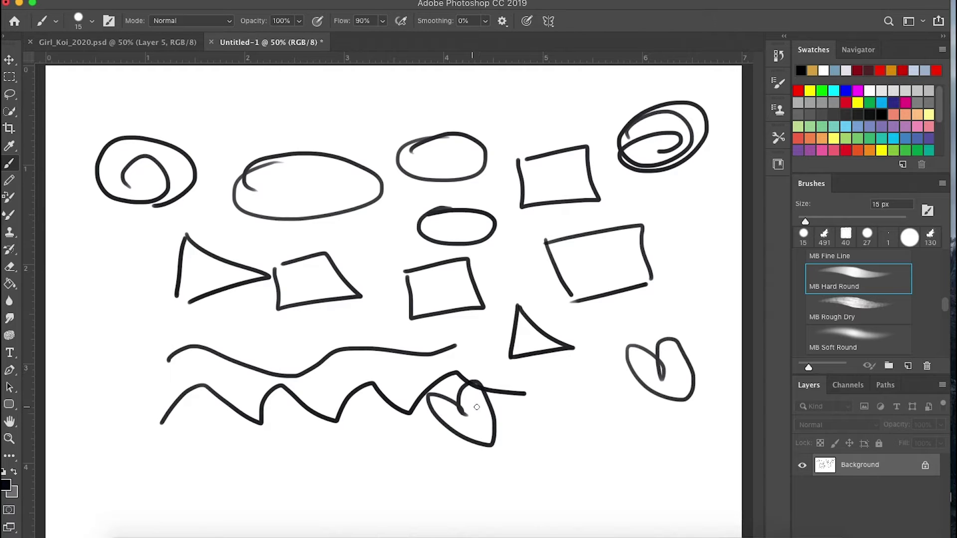
drag(571, 404, 596, 403)
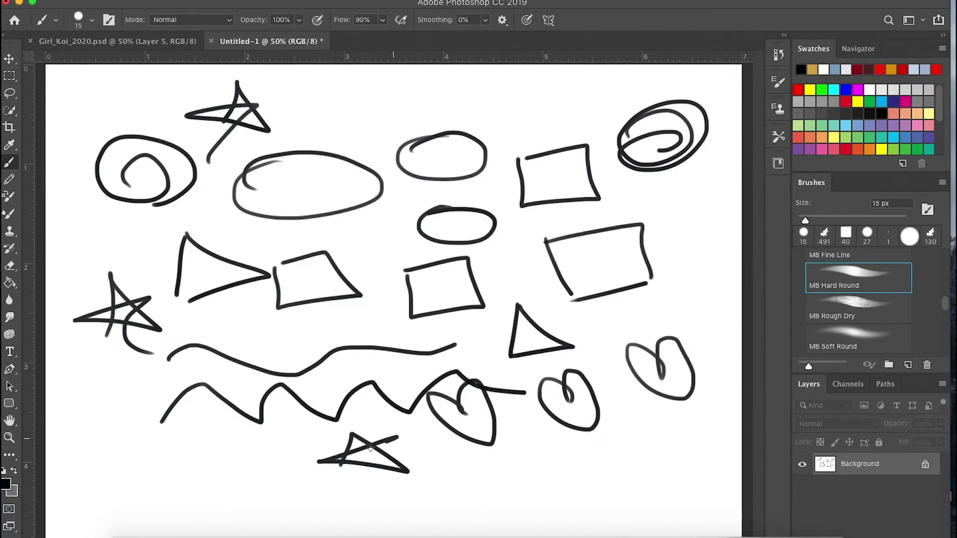
drag(355, 459, 396, 479)
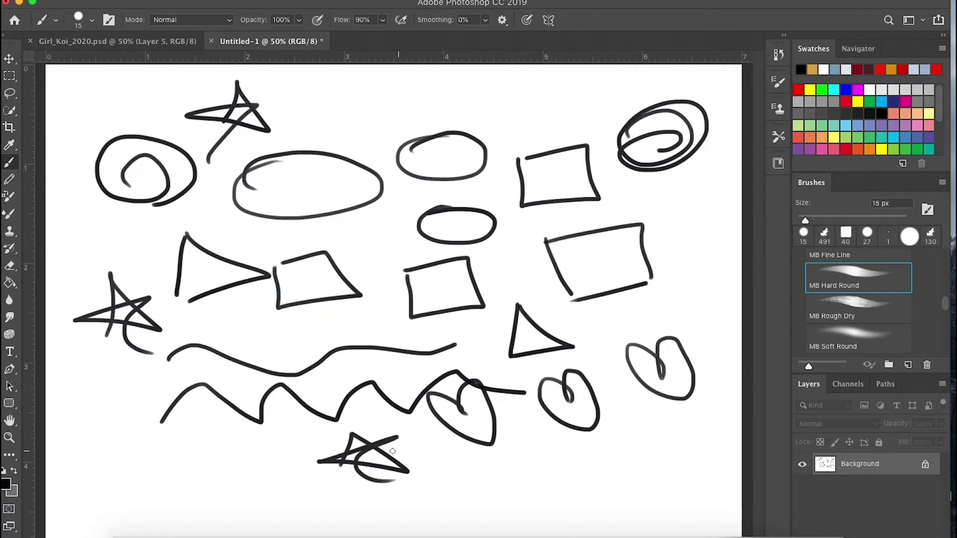
Step: Set the brush size to 33 px and draw a thick wavy, looping stroke across the upper middle of the canvas
click(92, 20)
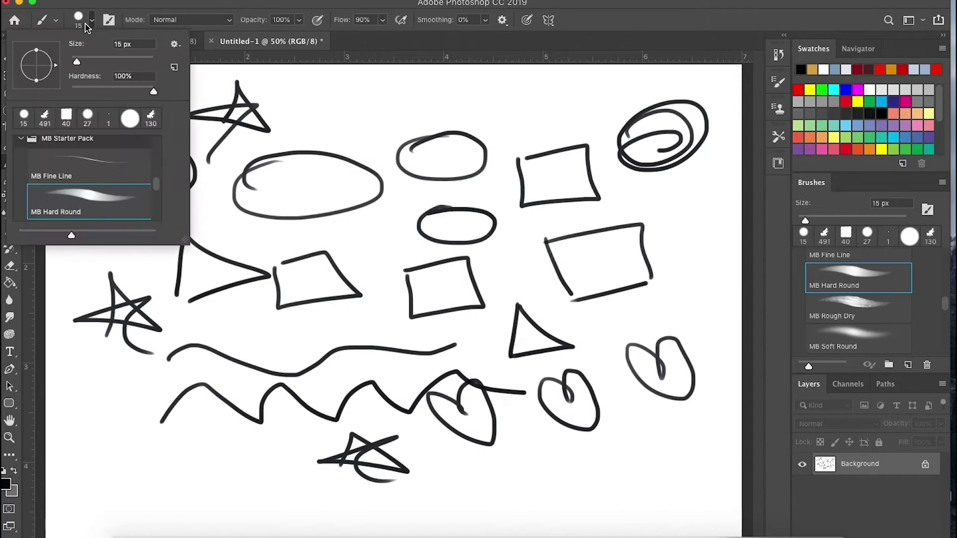
mouse_move(82, 61)
mouse_down()
mouse_move(119, 65)
mouse_move(84, 67)
mouse_up()
mouse_move(345, 124)
mouse_down()
mouse_move(440, 120)
mouse_move(521, 94)
mouse_move(503, 107)
mouse_move(553, 103)
mouse_move(577, 138)
mouse_move(546, 146)
mouse_up()
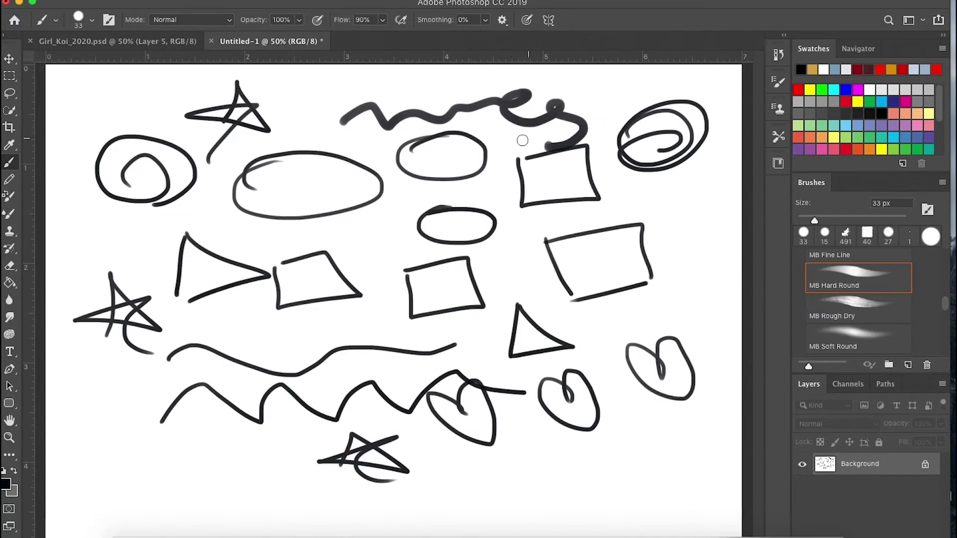
Step: Set the brush opacity to 36% and paint three wavy translucent strokes across the upper shapes
click(298, 20)
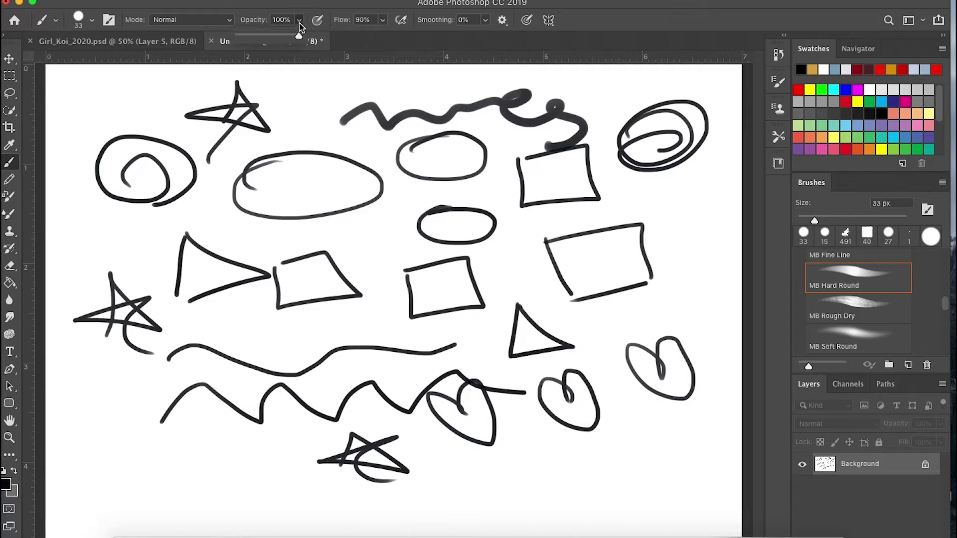
drag(301, 40, 262, 51)
click(293, 121)
mouse_move(293, 120)
mouse_down()
mouse_move(315, 138)
mouse_move(360, 148)
mouse_move(493, 134)
mouse_up()
drag(431, 166, 641, 147)
drag(548, 198, 707, 184)
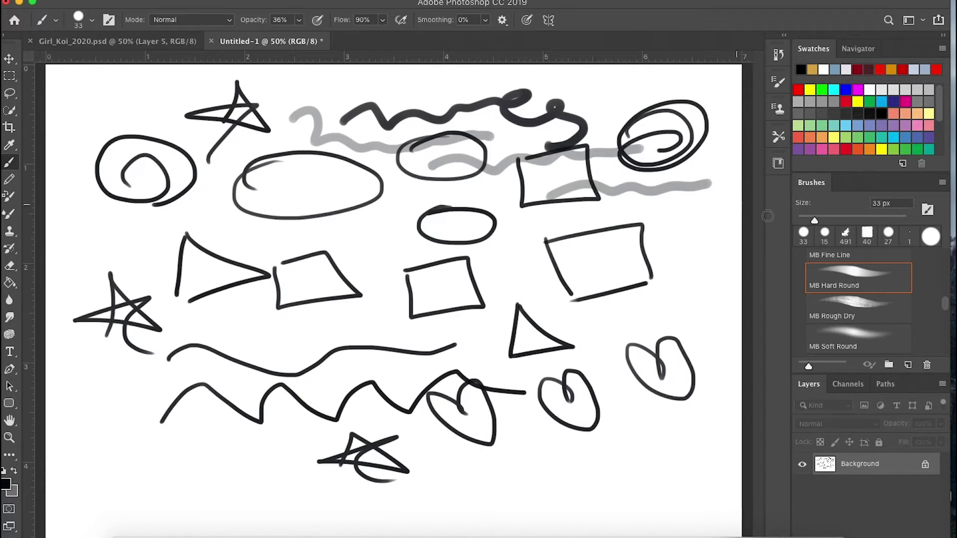
Step: Examine the brush presets in the MB Starter Pack and the neighbouring brush folders
key(F7)
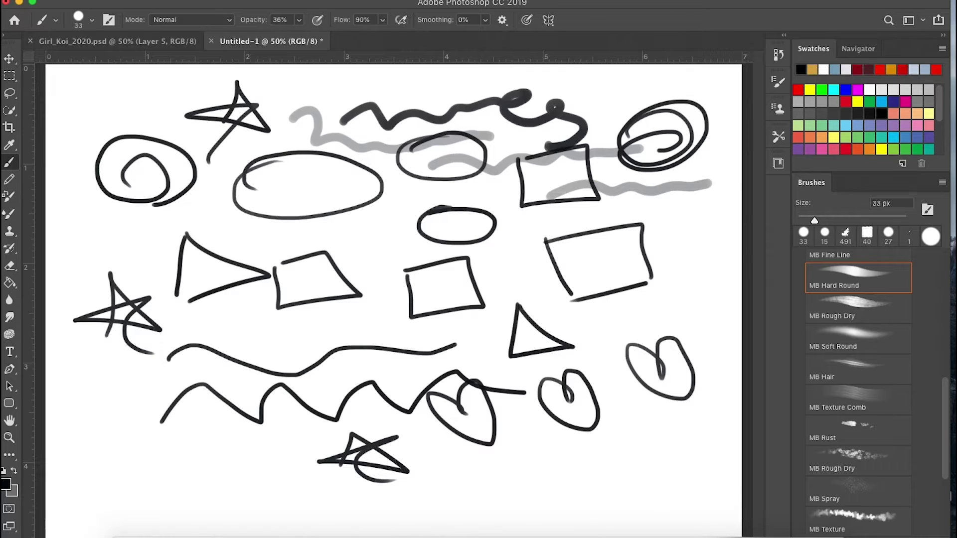
scroll(935, 470, down, 5)
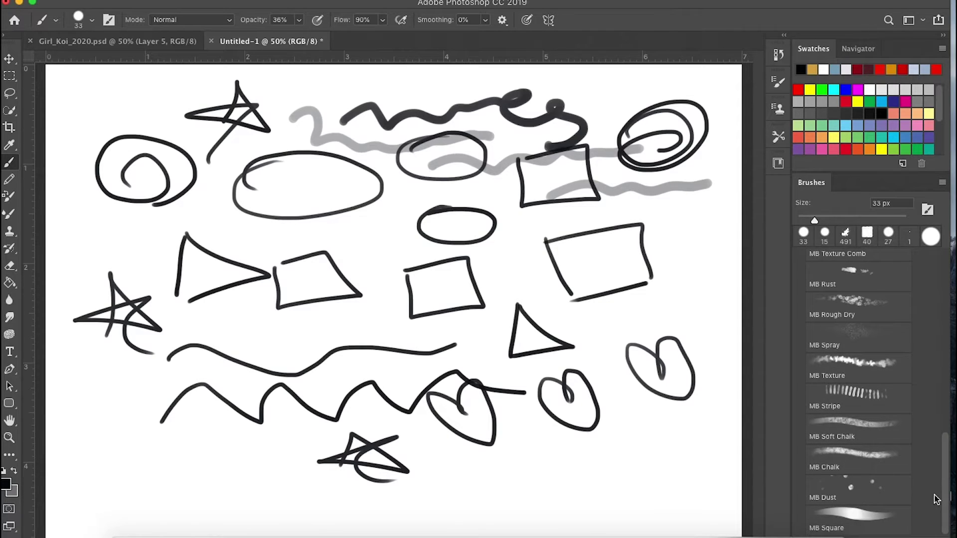
scroll(922, 398, up, 8)
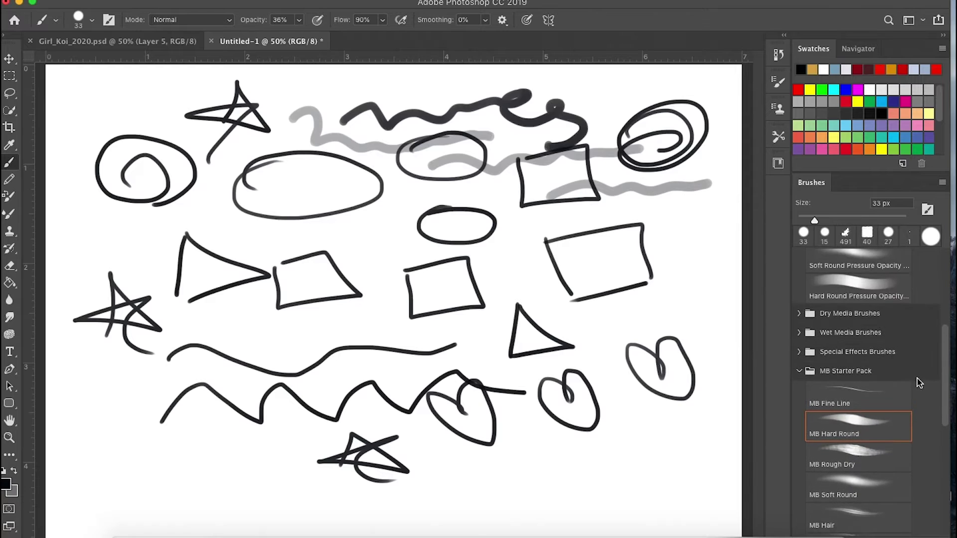
scroll(917, 378, up, 2)
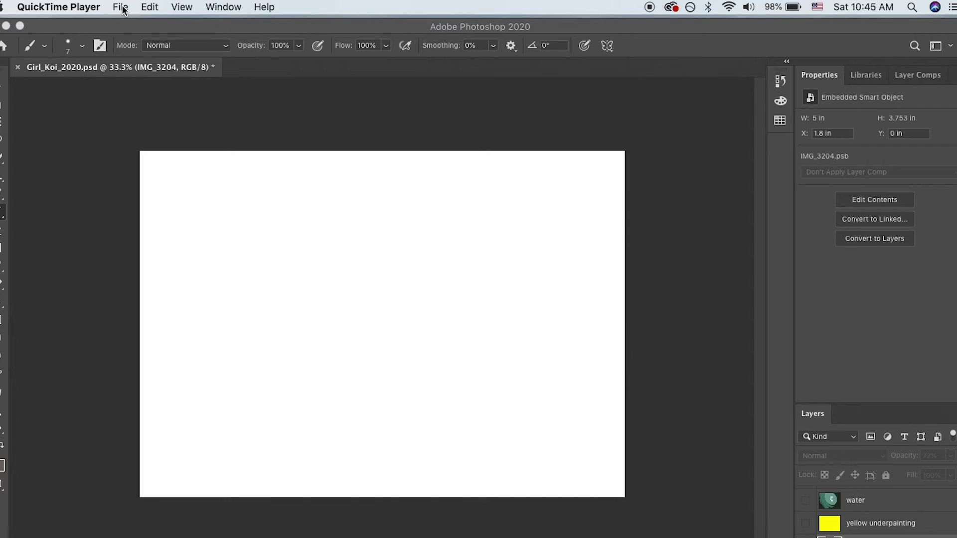
click(122, 8)
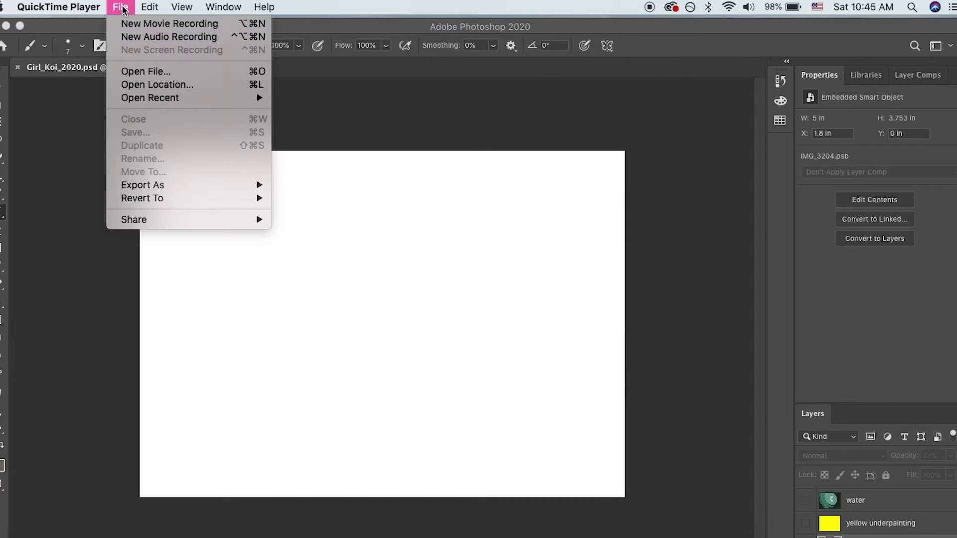
click(101, 21)
click(88, 7)
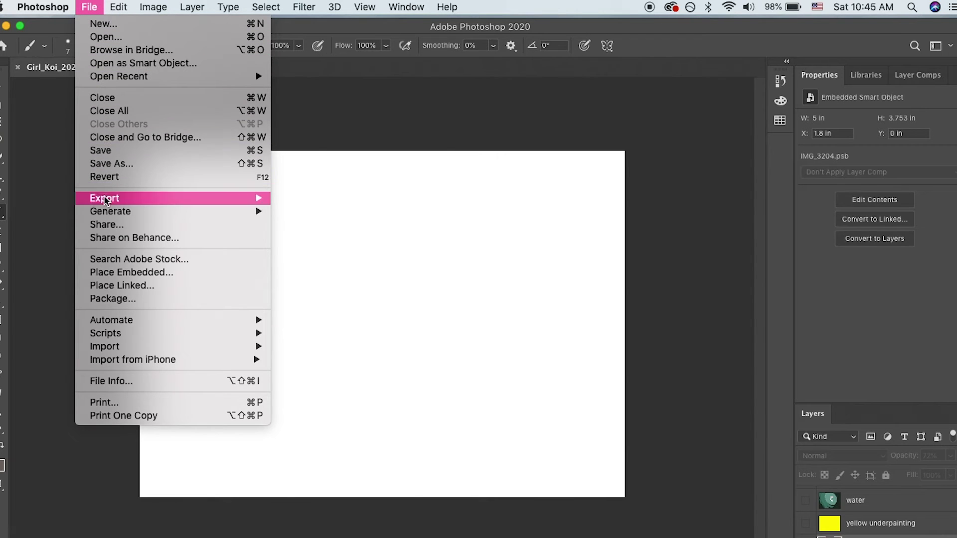
click(115, 277)
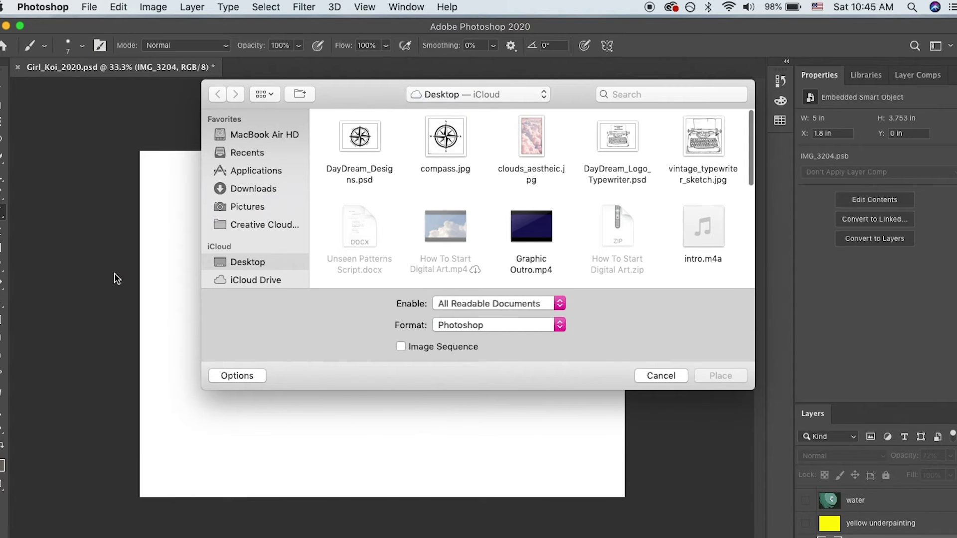
scroll(669, 228, down, 2)
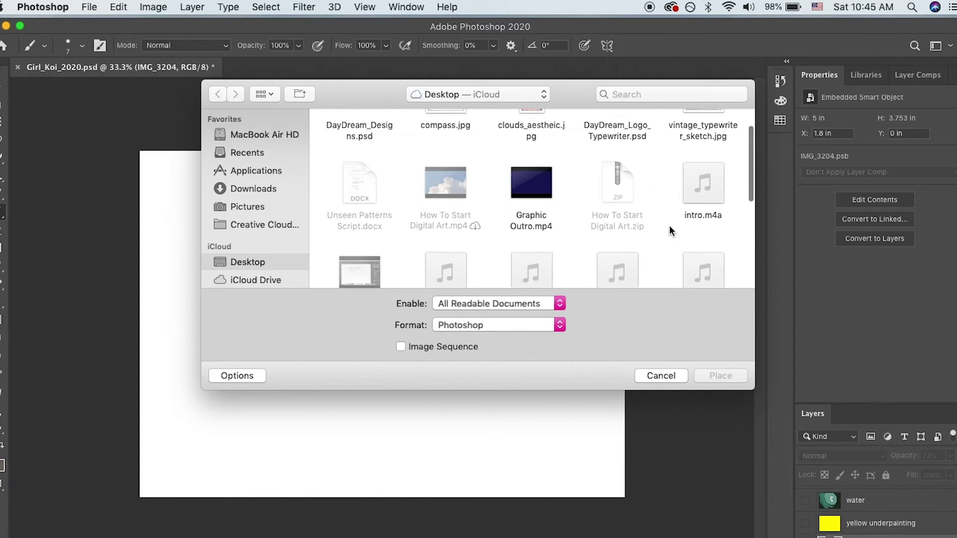
scroll(668, 226, down, 4)
click(711, 232)
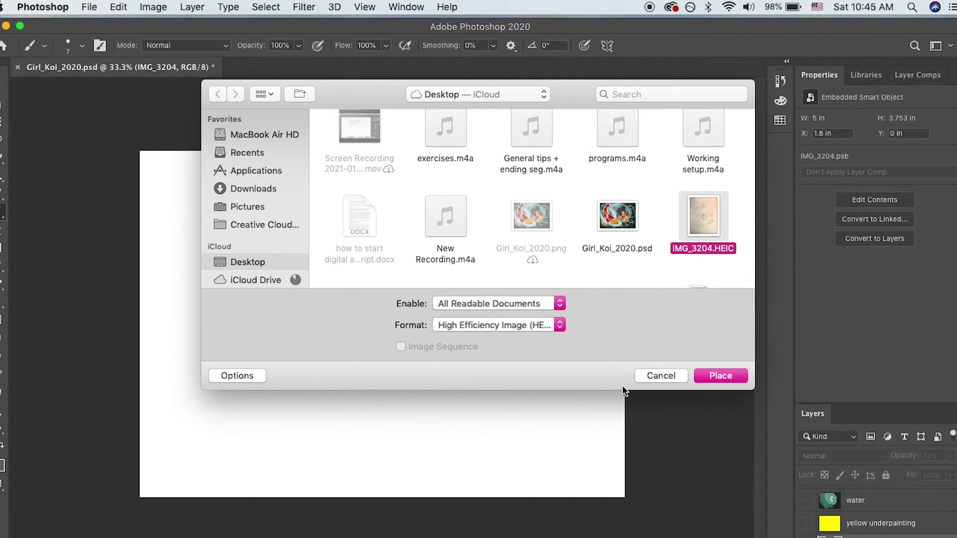
click(654, 381)
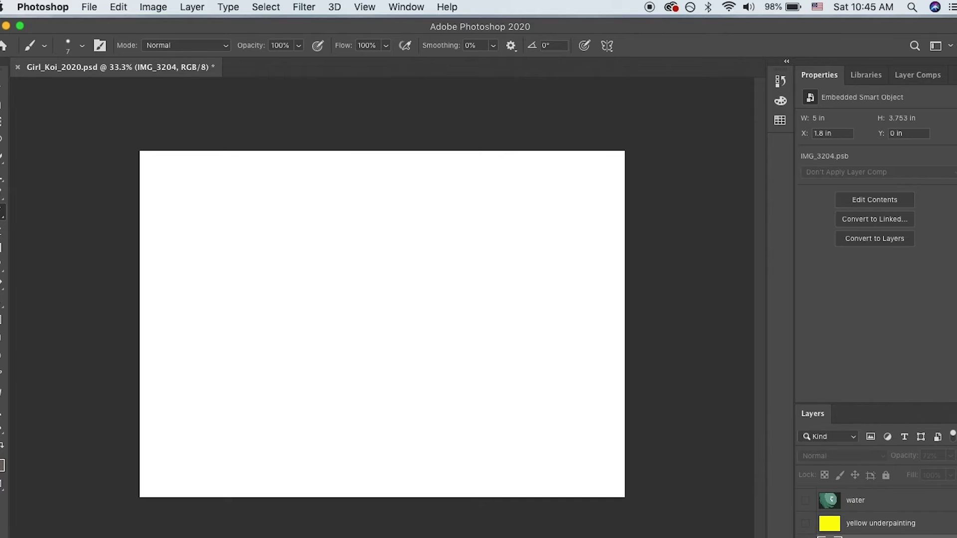
Step: Show the IMG_3204 sketch photo, scale it to 8.57% and align it with the canvas's upper-right corner
key(super+comma)
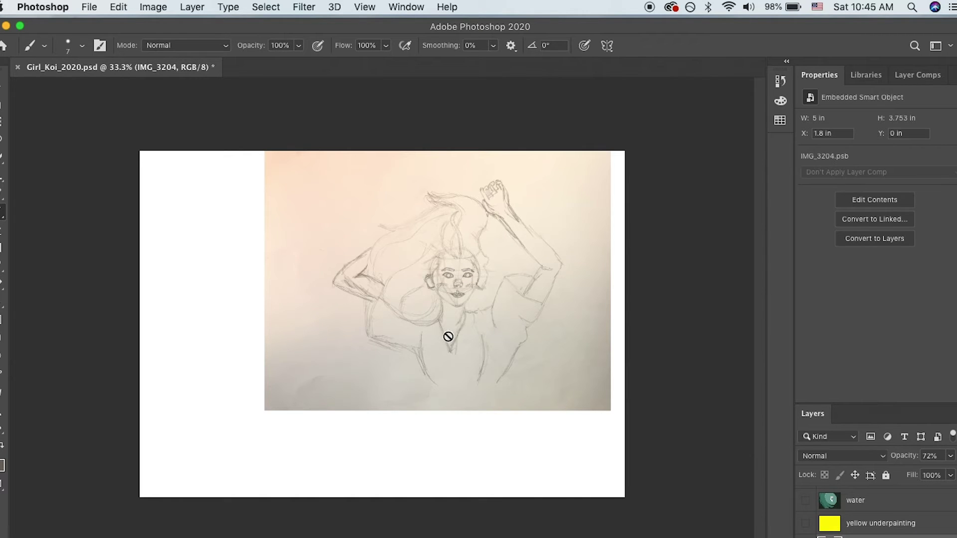
key(super+t)
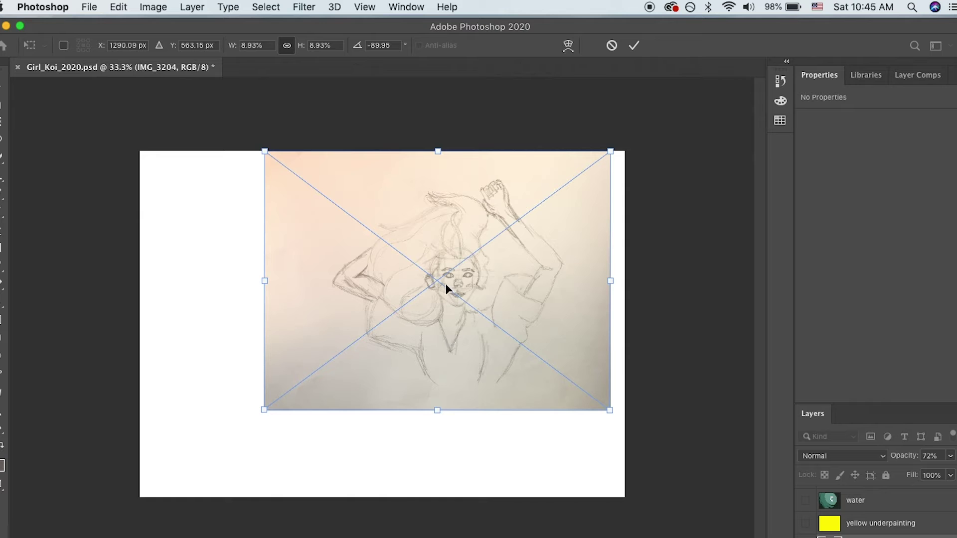
mouse_move(438, 277)
mouse_down()
mouse_move(399, 293)
mouse_move(436, 328)
mouse_move(380, 274)
mouse_move(326, 320)
mouse_move(372, 317)
mouse_up()
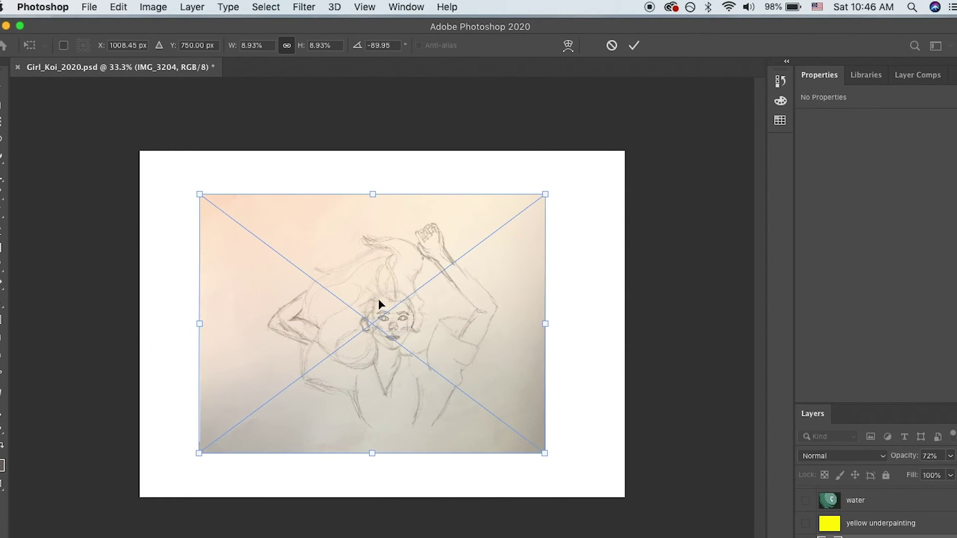
right_click(544, 195)
key(Escape)
mouse_move(545, 195)
mouse_down()
mouse_move(589, 184)
mouse_move(530, 210)
mouse_move(572, 198)
mouse_move(536, 214)
mouse_up()
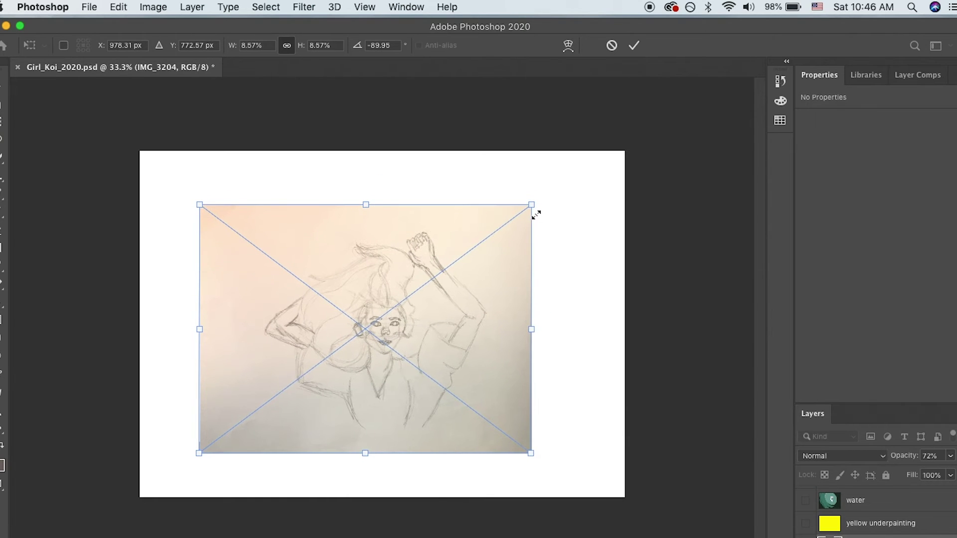
mouse_move(375, 325)
mouse_down()
mouse_move(435, 315)
mouse_move(455, 274)
mouse_move(465, 273)
mouse_up()
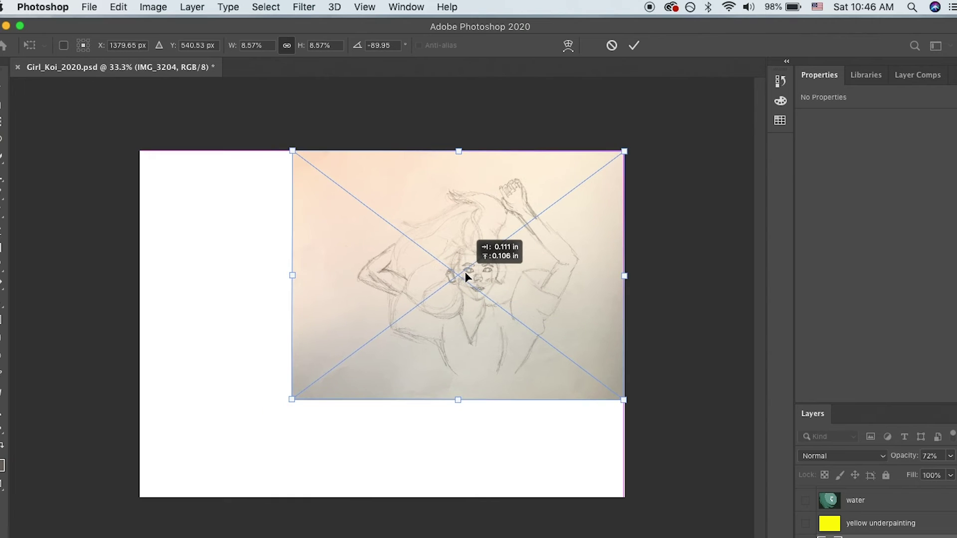
click(634, 45)
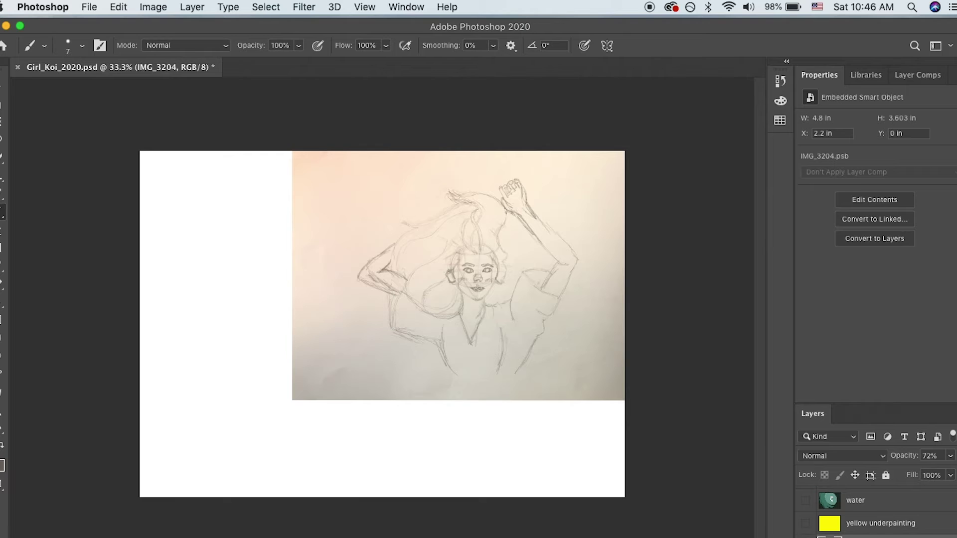
Step: Hide the IMG_3204 sketch photo and show the painting layers, from the sketch layer down through the koi layers
key(super+comma)
scroll(851, 528, up, 5)
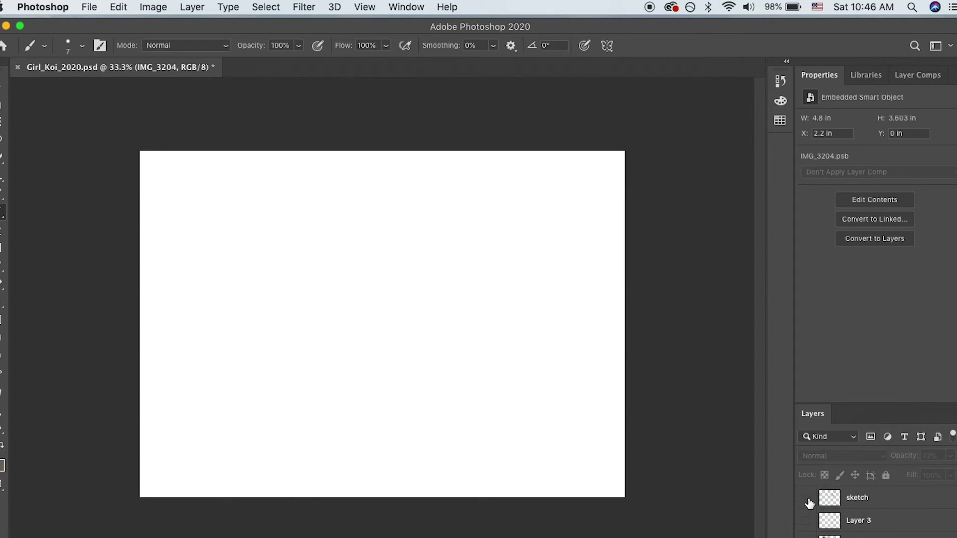
click(805, 499)
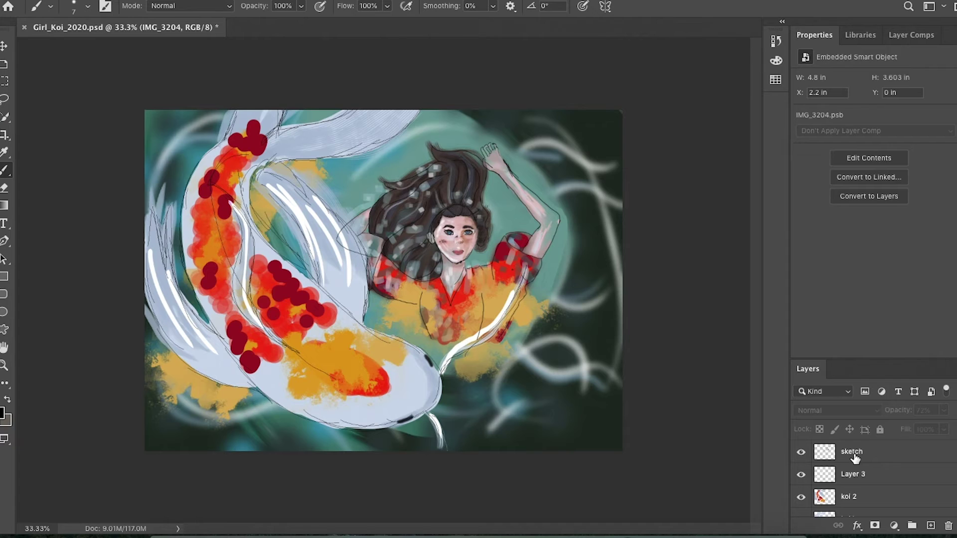
Step: Scribble in black with a 46 px brush on a new layer above the sketch layer, and delete that layer
click(853, 456)
click(930, 526)
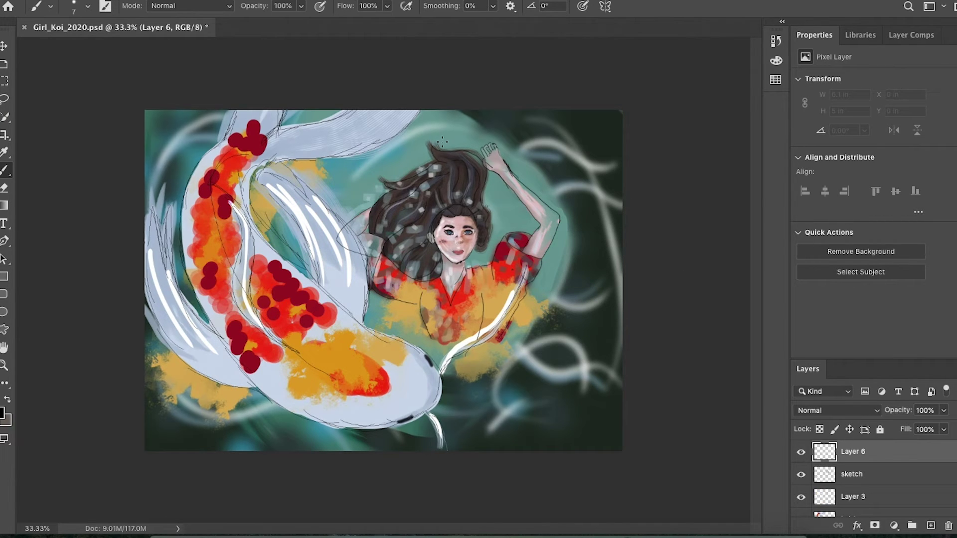
click(88, 6)
drag(67, 51, 85, 52)
click(262, 80)
mouse_move(286, 200)
mouse_down()
mouse_move(322, 174)
mouse_move(317, 242)
mouse_move(490, 102)
mouse_move(436, 228)
mouse_move(355, 370)
mouse_move(297, 361)
mouse_move(397, 376)
mouse_move(503, 293)
mouse_move(553, 330)
mouse_move(529, 362)
mouse_move(592, 370)
mouse_up()
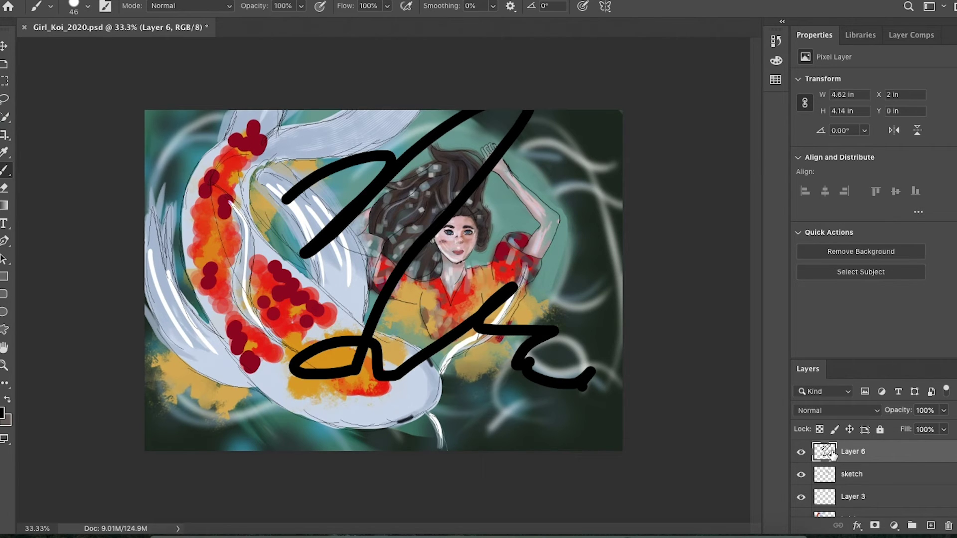
click(948, 526)
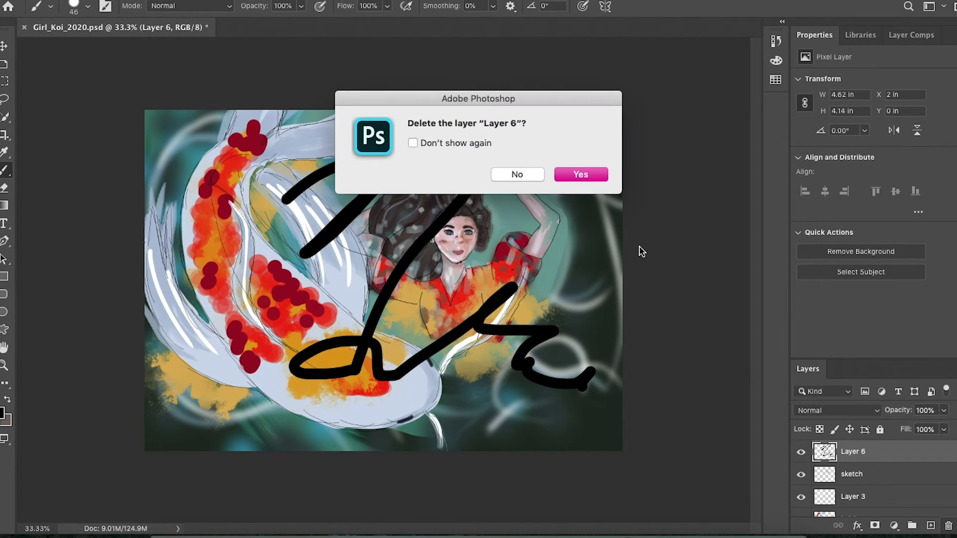
click(576, 174)
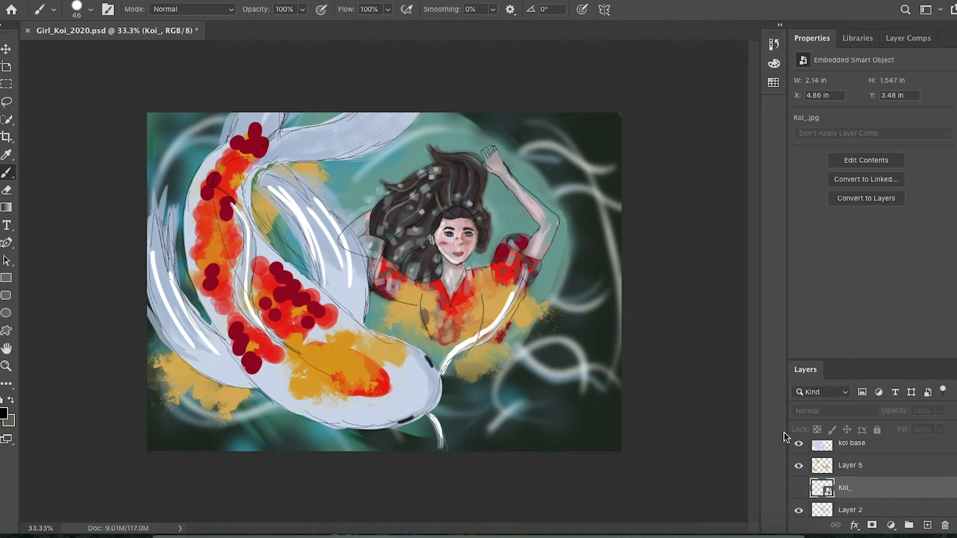
Step: Show the Koi_ reference photo layer and sample the fish's pale white and red with the Eyedropper
click(799, 488)
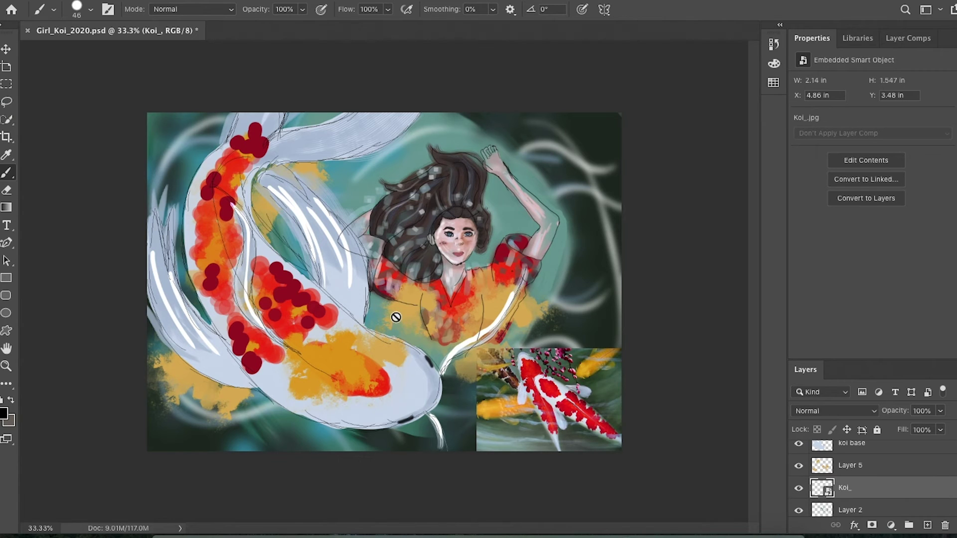
click(7, 157)
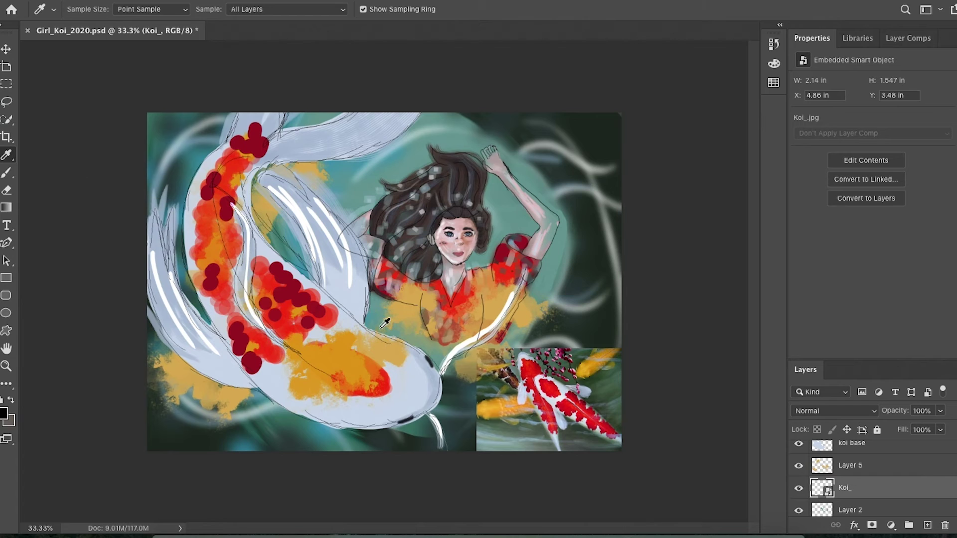
click(568, 387)
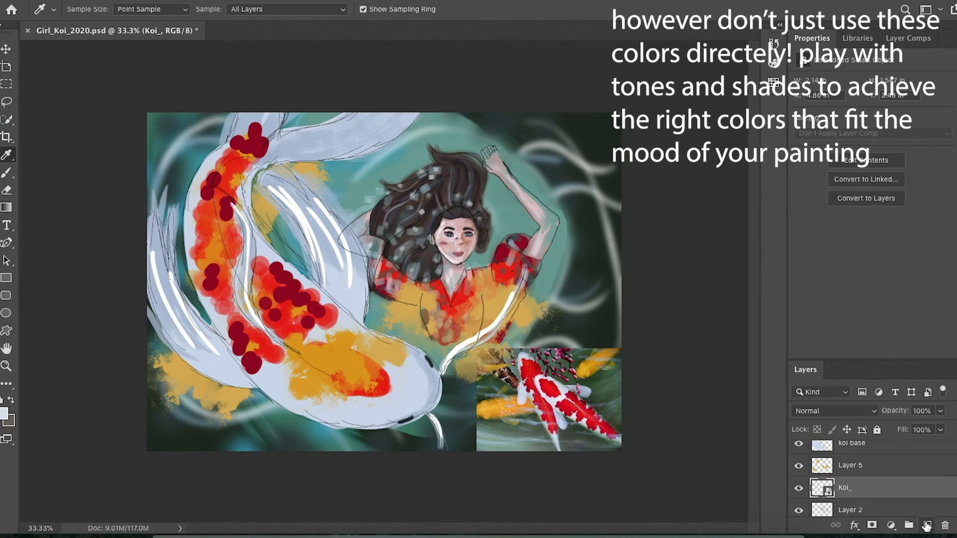
click(563, 406)
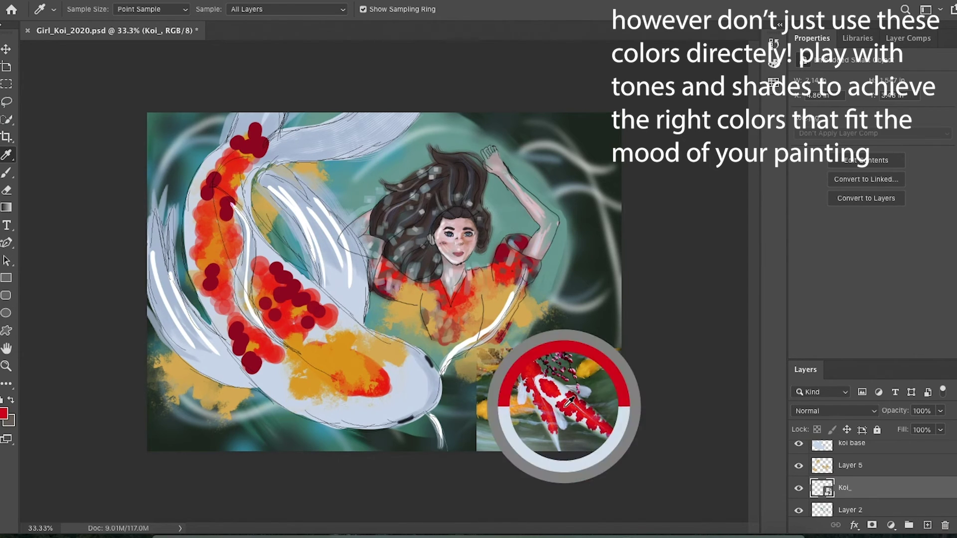
Step: Add a new layer directly above the Koi_ reference layer and switch to the Brush tool
click(928, 526)
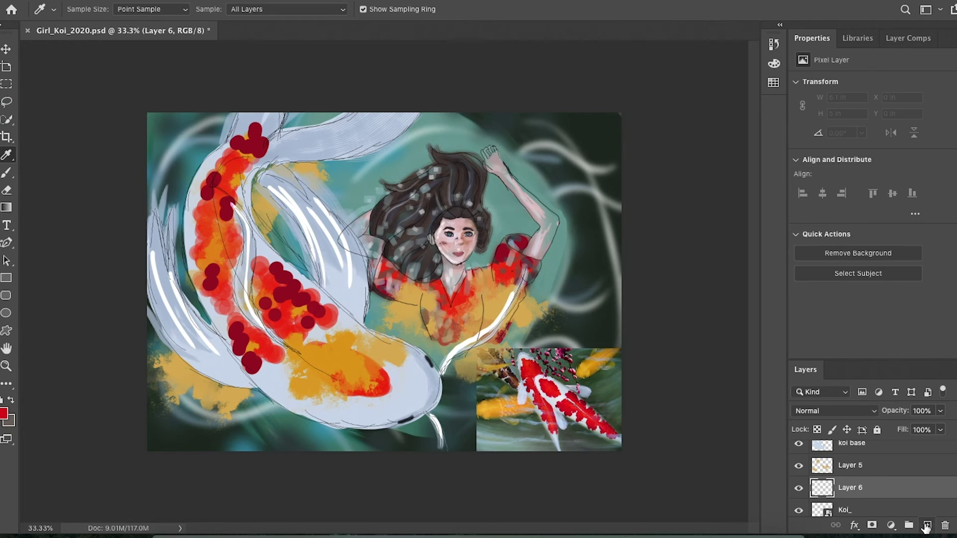
click(7, 173)
click(50, 173)
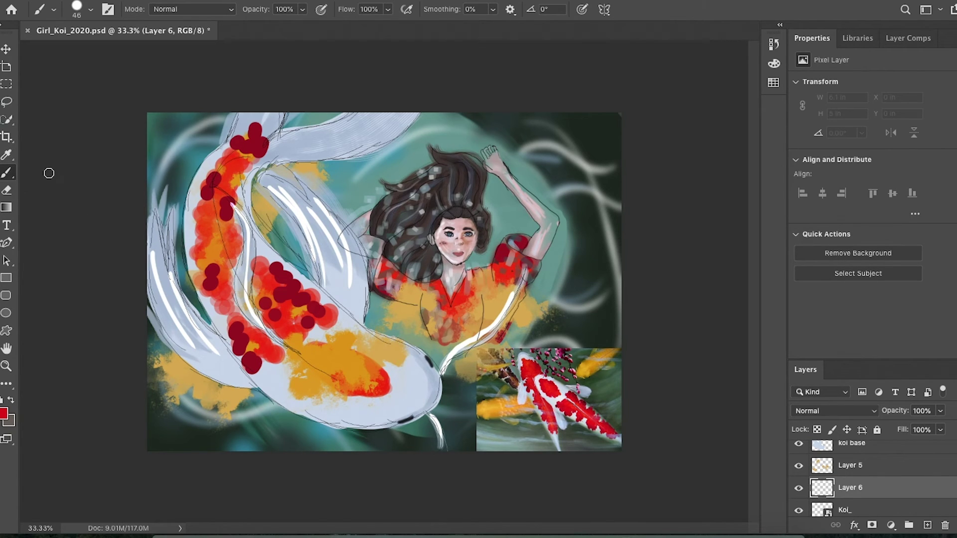
Step: Set the brush size to 27 px and paint the sampled red over the dark red spots on the koi's back on Layer 6
click(91, 9)
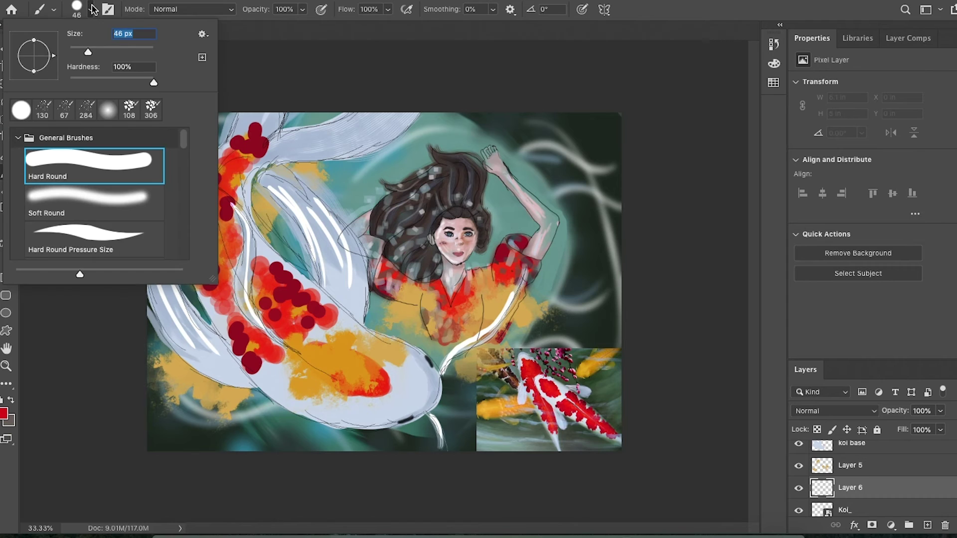
drag(88, 52, 80, 52)
click(232, 70)
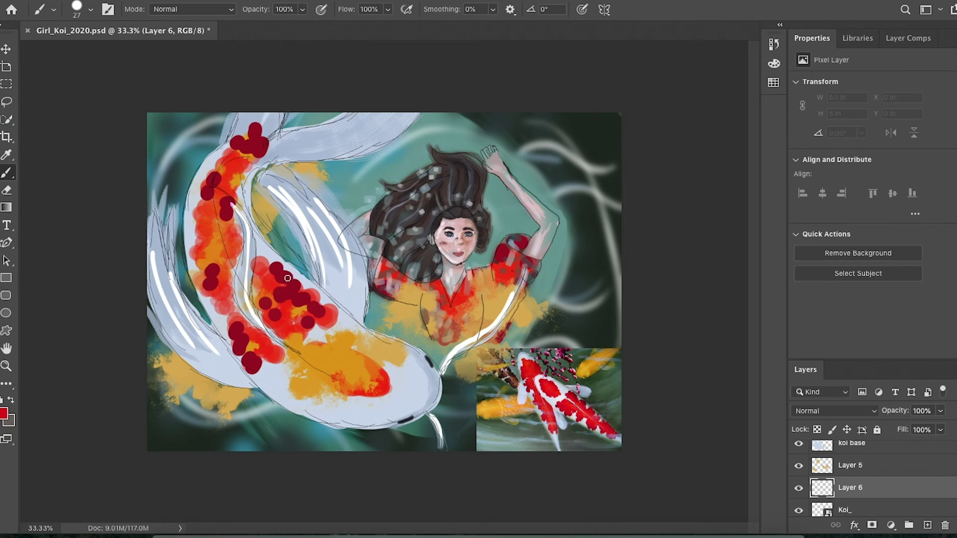
drag(313, 294, 300, 283)
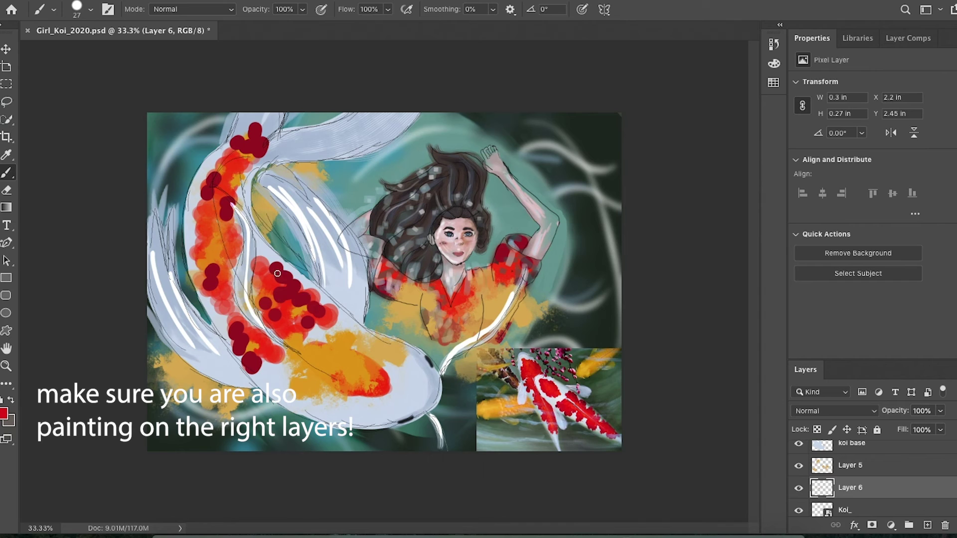
drag(287, 270, 314, 291)
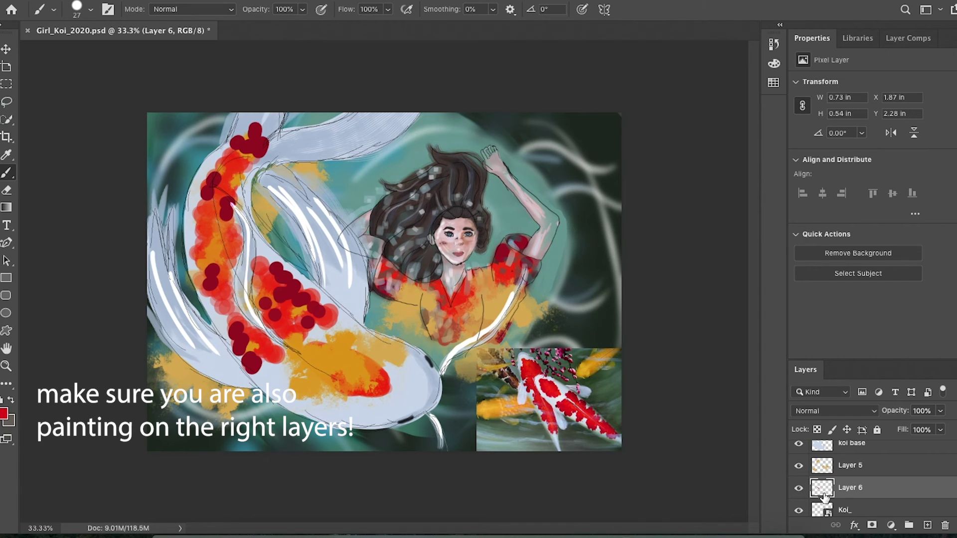
Step: Move Layer 6 up the layer stack to sit directly above the koi base layer and below koi 2
drag(846, 491, 845, 454)
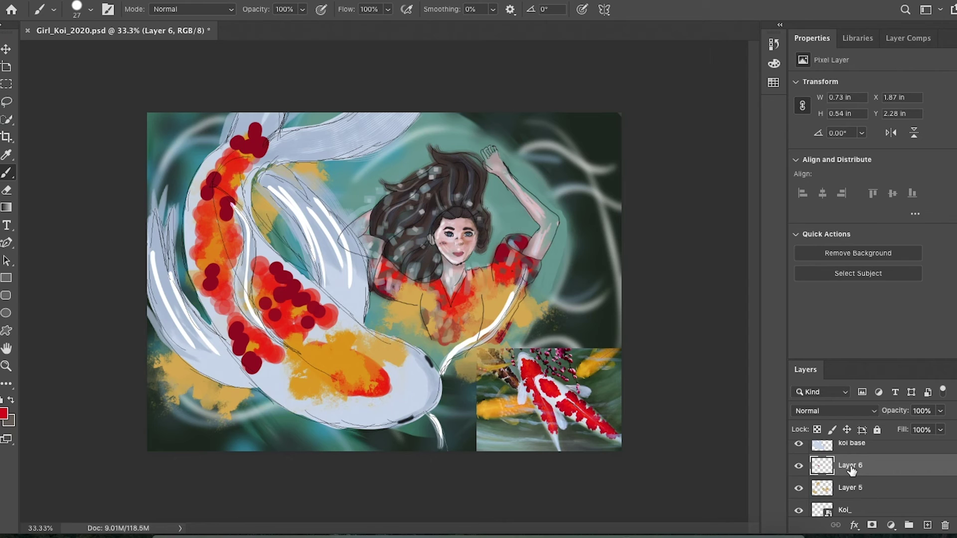
scroll(860, 474, up, 1)
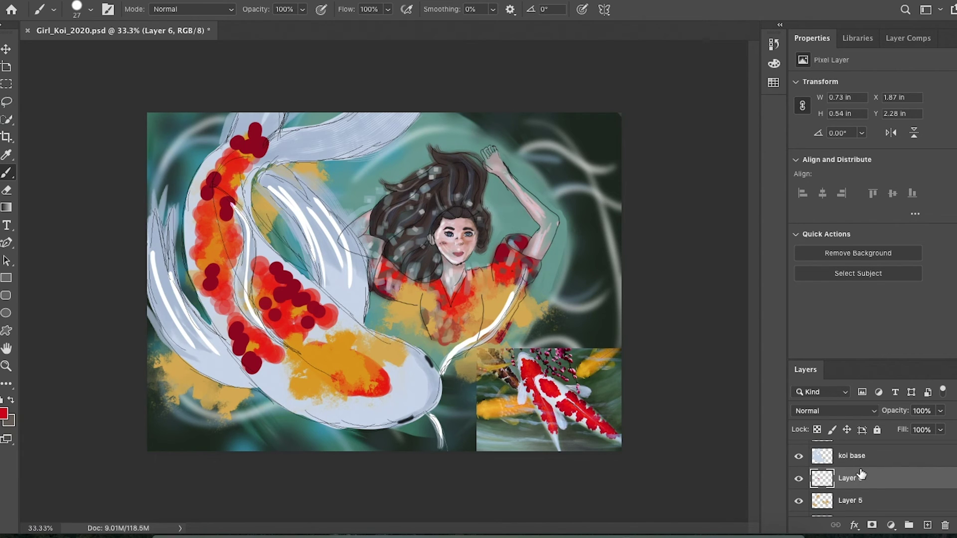
drag(851, 482, 849, 454)
scroll(850, 481, up, 2)
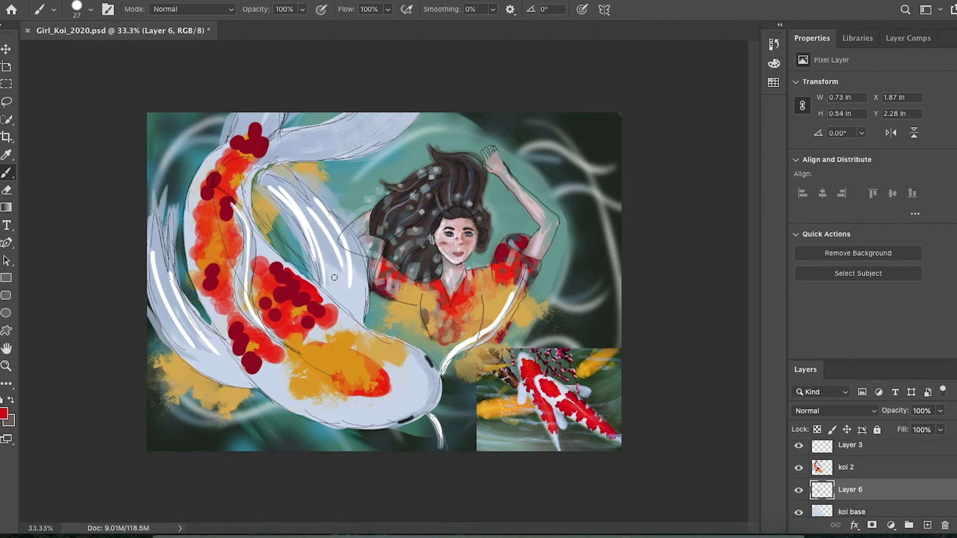
Step: Paint red from the koi's back spots down toward its head on Layer 6, and delete that layer
drag(341, 321, 330, 308)
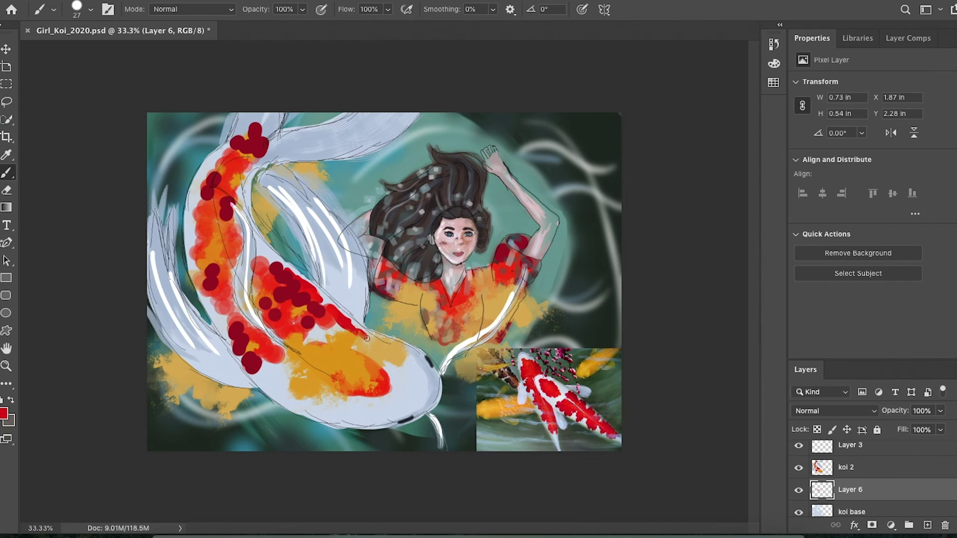
drag(341, 320, 366, 333)
drag(338, 325, 333, 326)
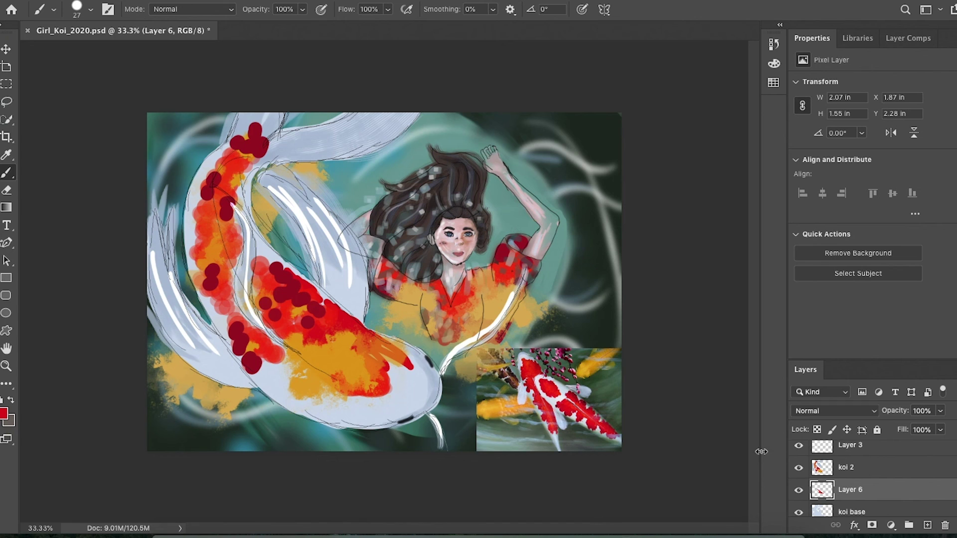
click(944, 526)
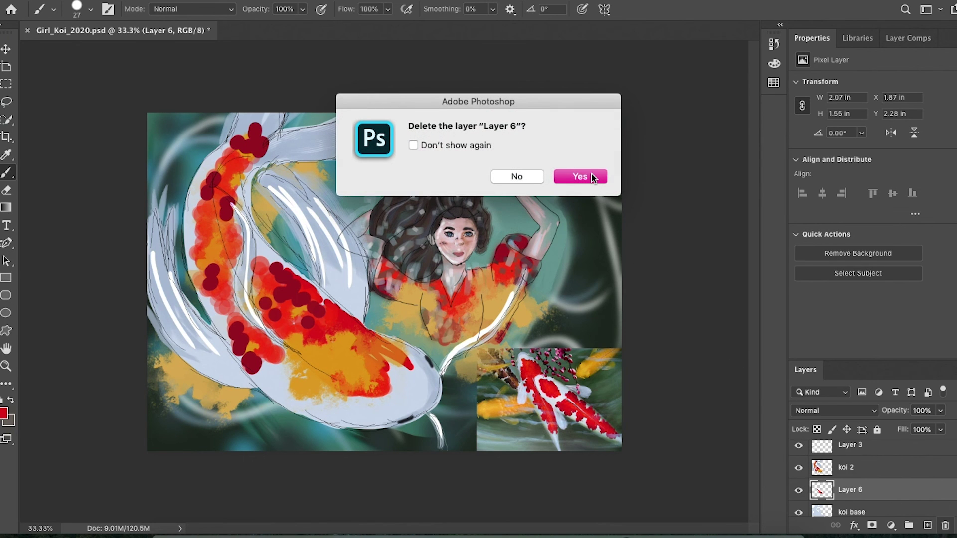
click(591, 173)
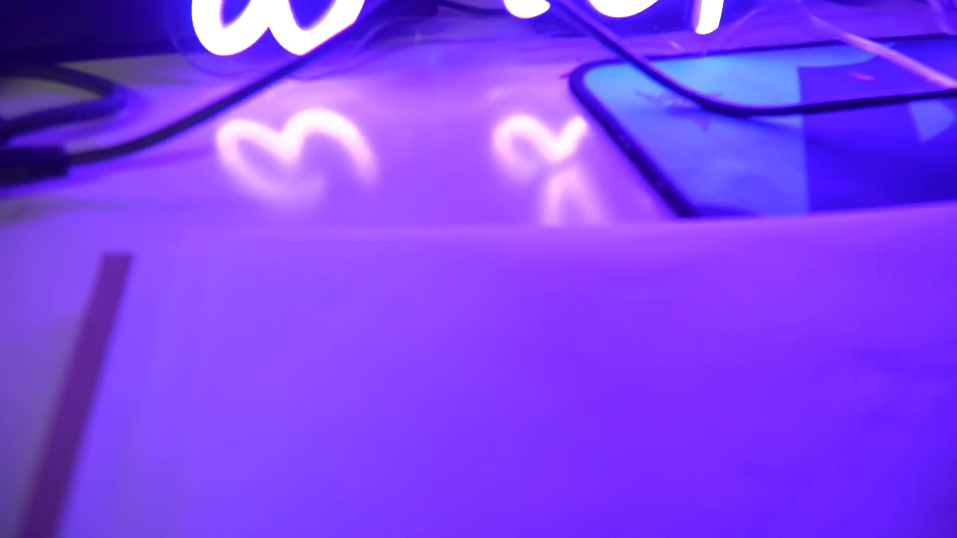